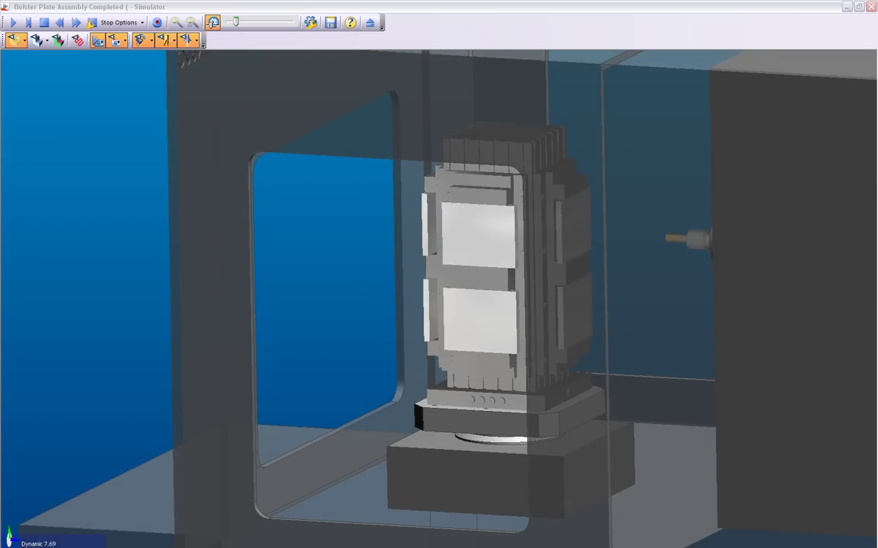
Play the machine simulation of the Bolster Plate Assembly Completed job on the tombstone
left_click(15, 25)
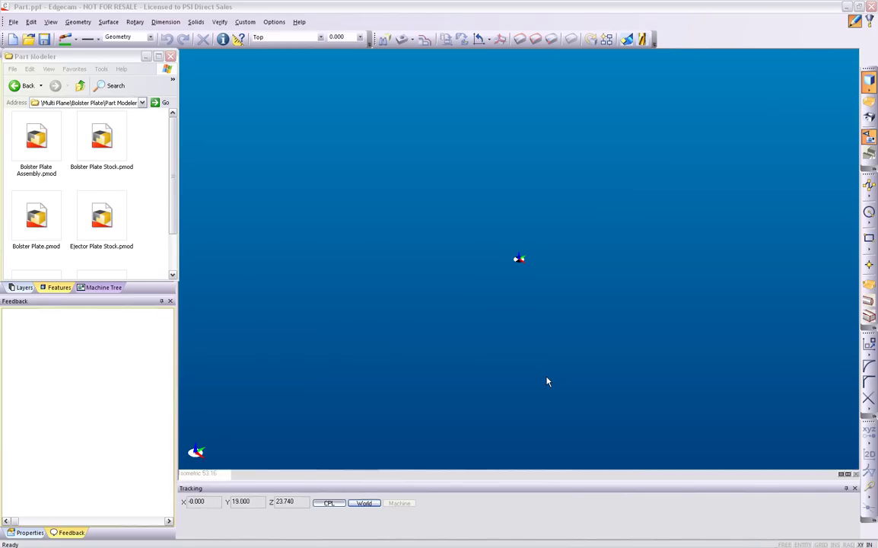
Load Bolster Plate Assembly.pmod from the Part Modeler browser into the graphics window
left_click_drag(36, 136, 470, 220)
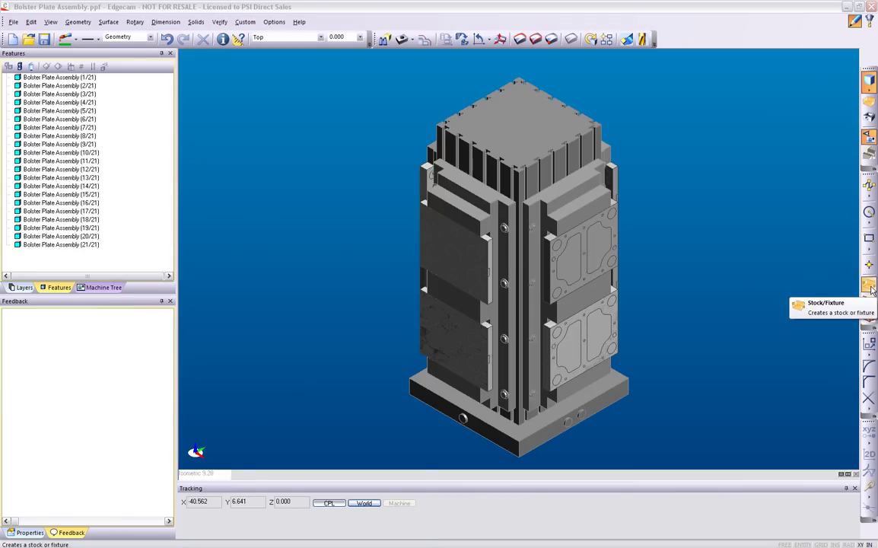
Pick all eight upper and lower bolster plates as stock, leaving the remaining tombstone as the fixture
left_click(871, 287)
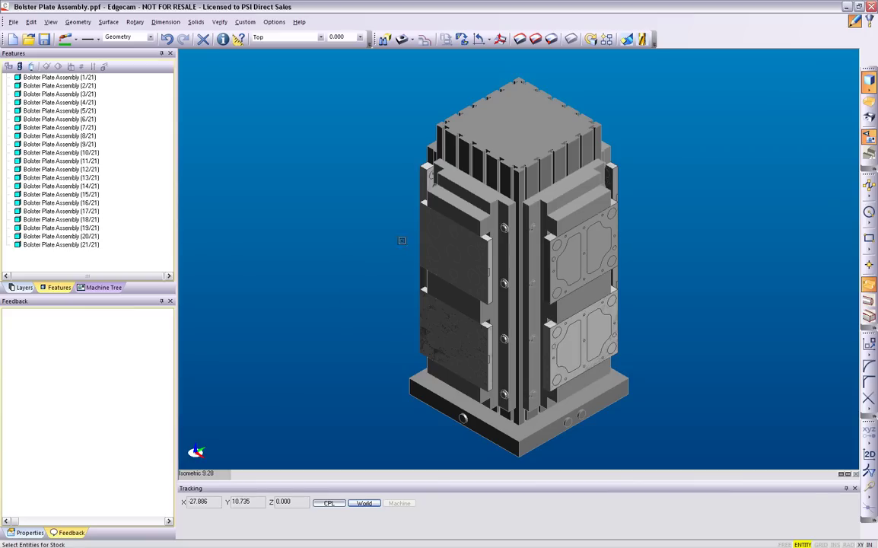
left_click(433, 227)
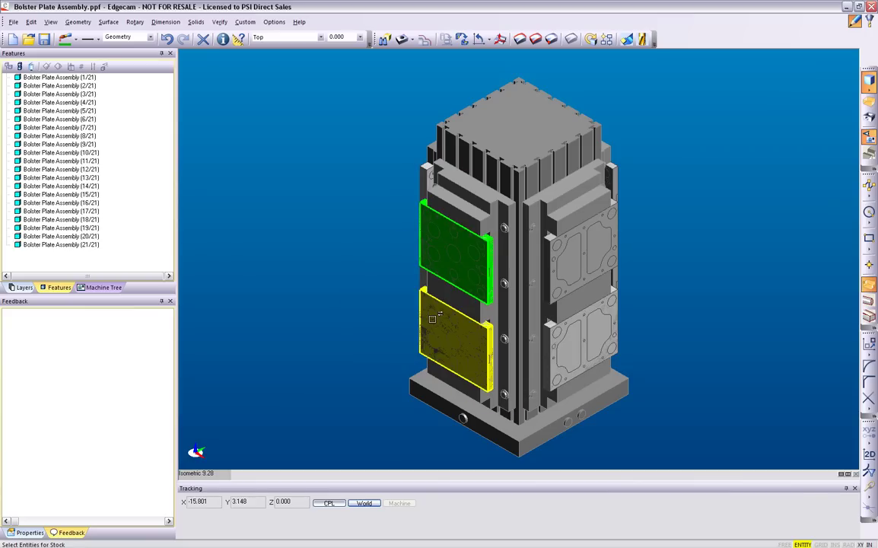
left_click(437, 318)
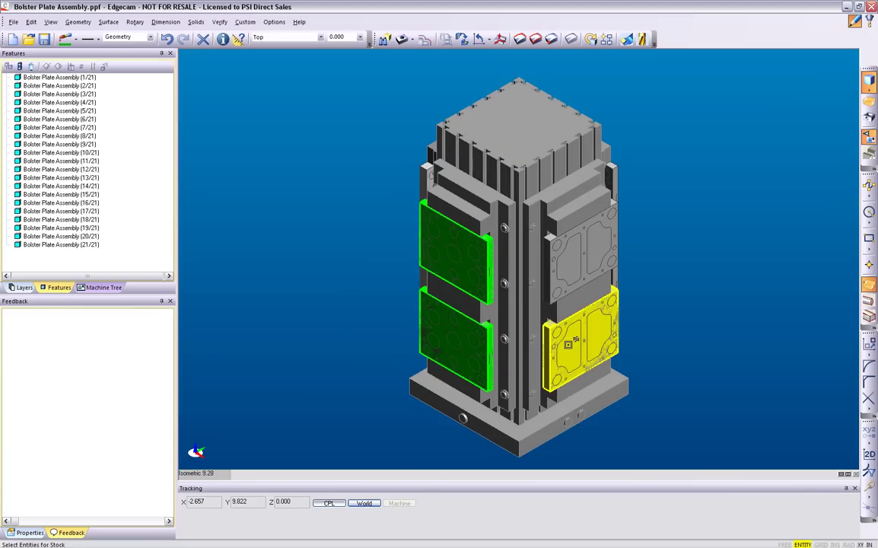
left_click(571, 335)
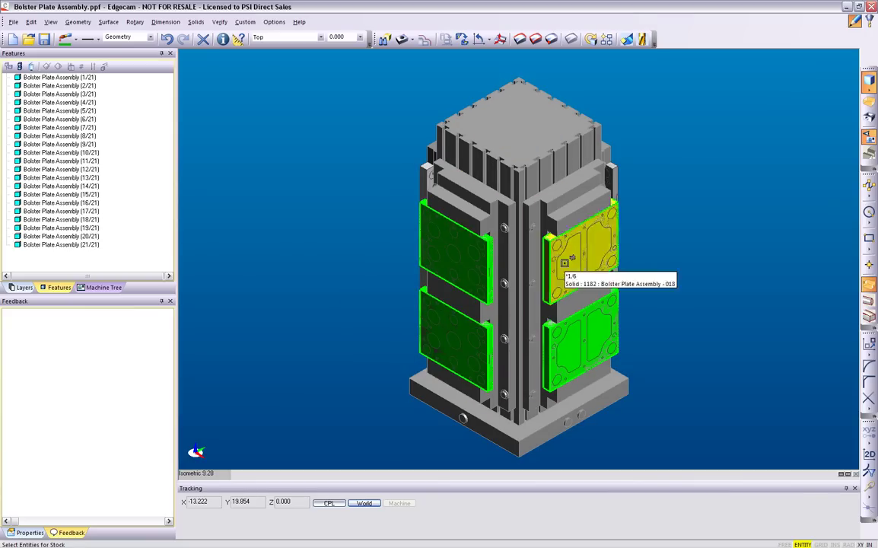
middle_click_drag(563, 263, 481, 256)
left_click(467, 247)
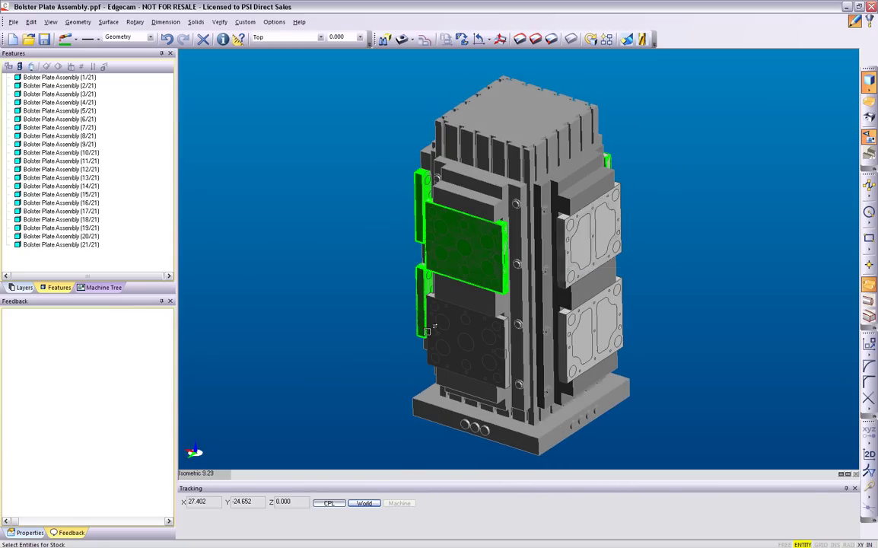
left_click(469, 344)
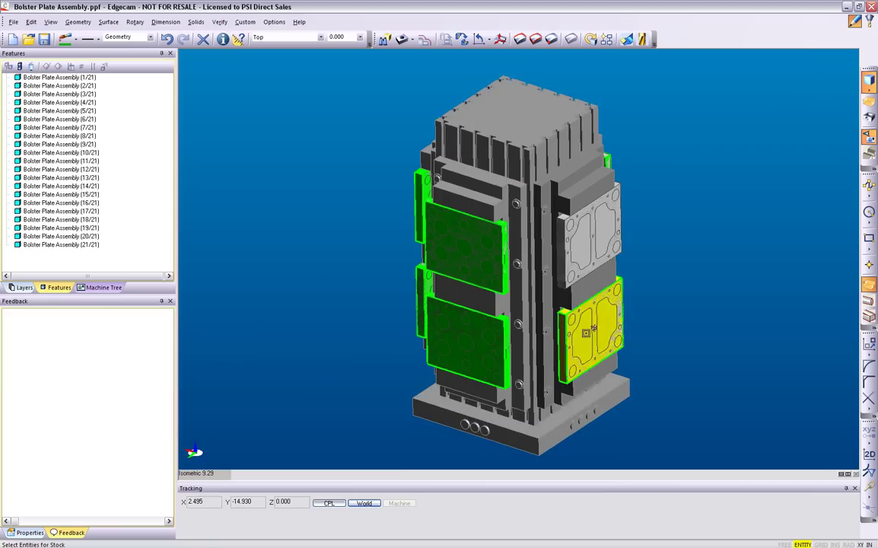
left_click(584, 335)
left_click(589, 242)
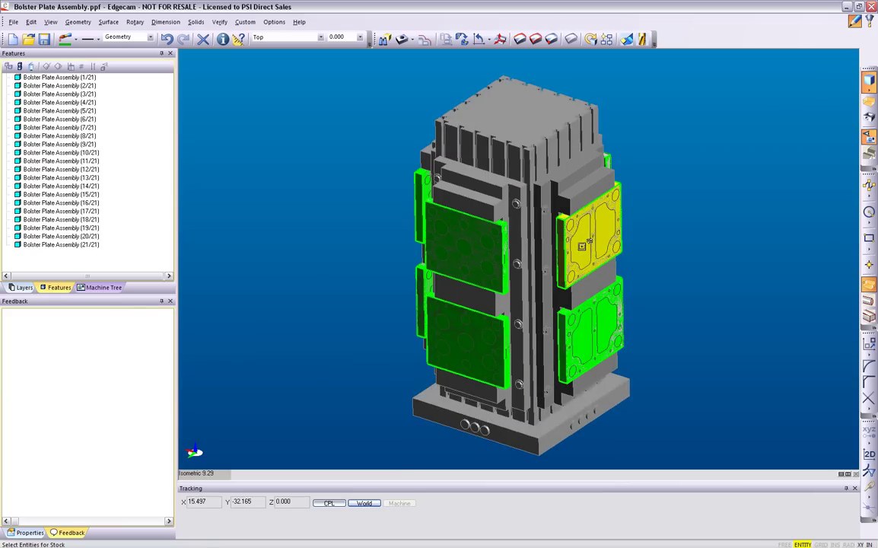
right_click(589, 242)
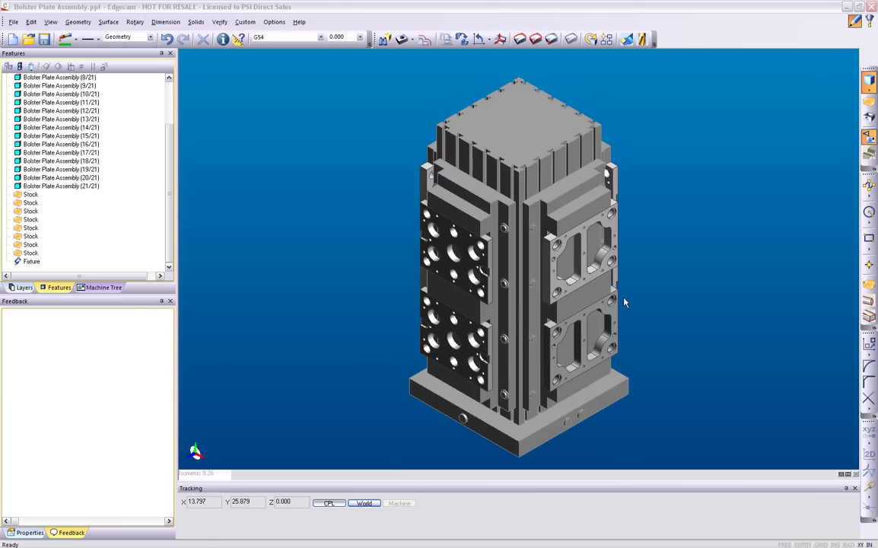
Run Feature Finder, accepting vertical holes up to diameter 2 and 2D/open pocket options
left_click(385, 39)
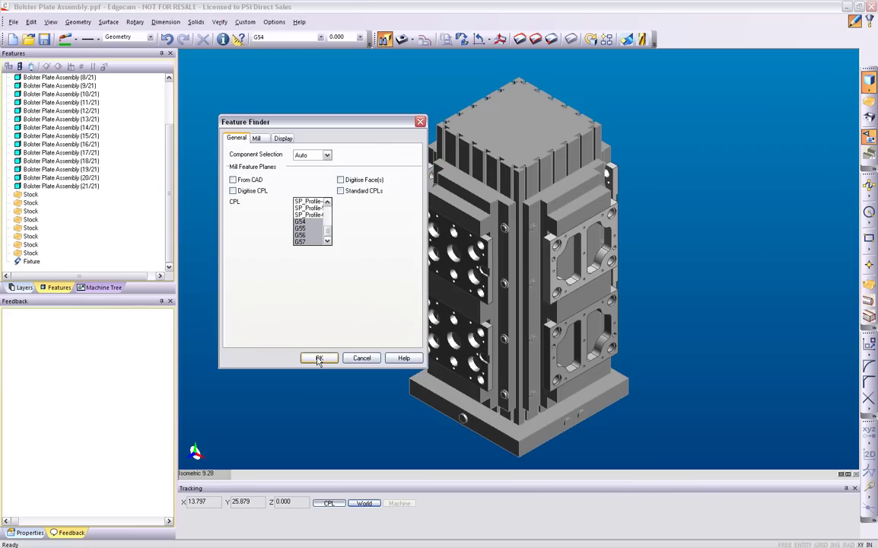
left_click(256, 138)
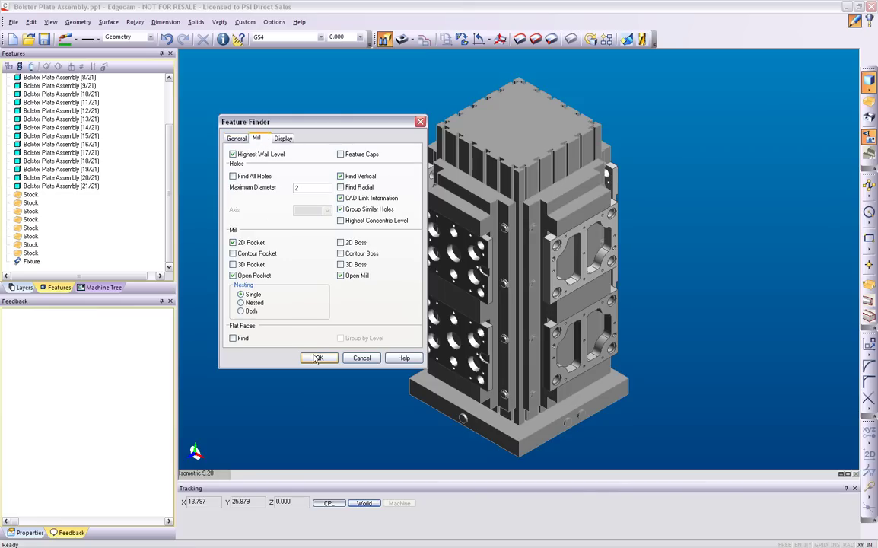
left_click(317, 359)
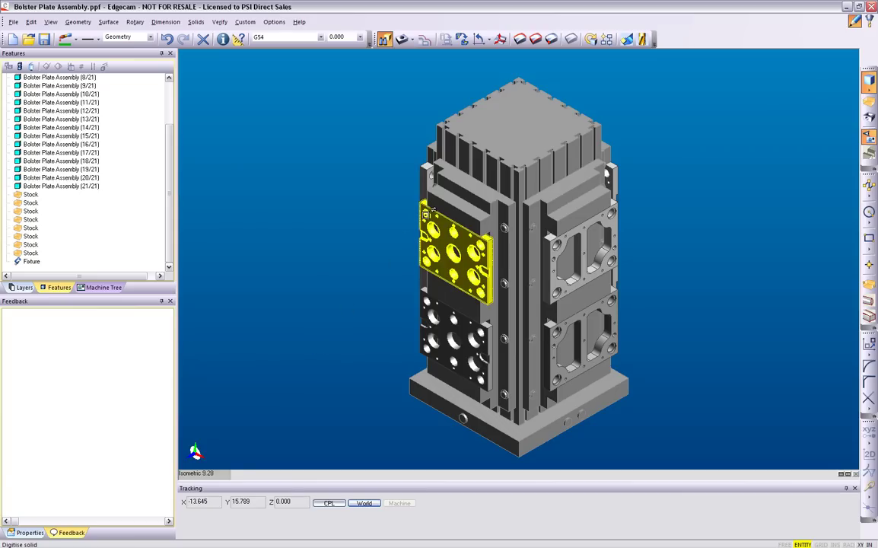
left_click(427, 215)
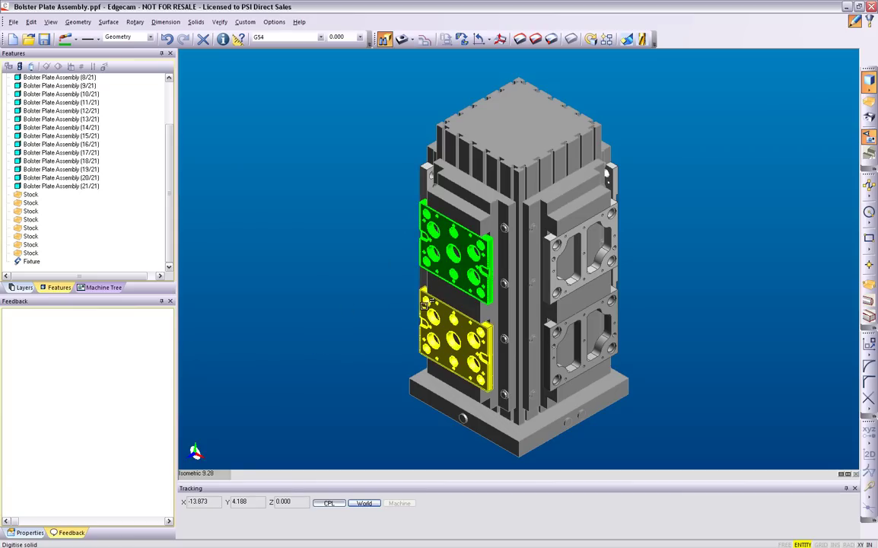
left_click(424, 305)
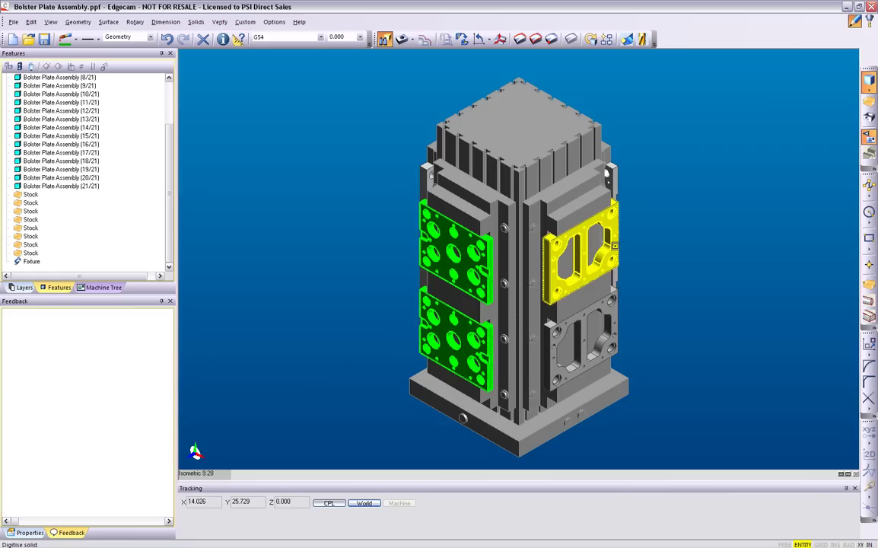
left_click(614, 245)
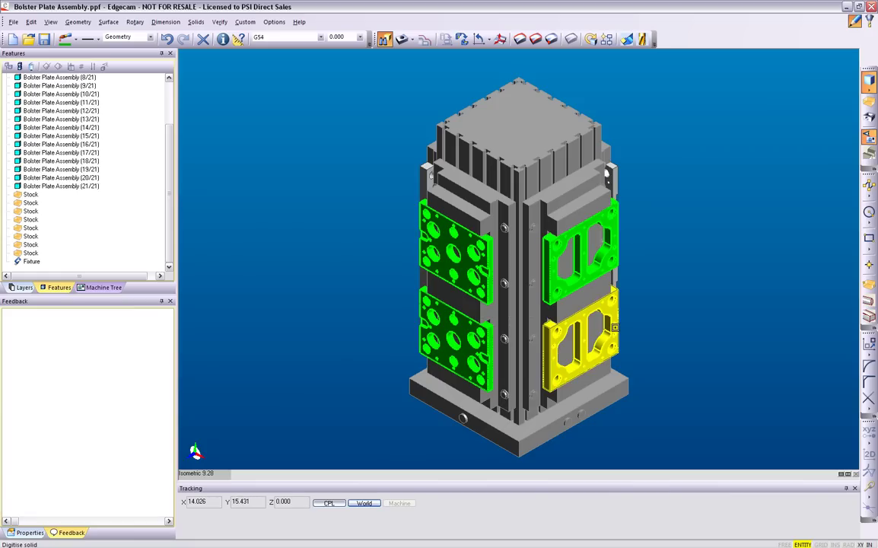
left_click(615, 328)
right_click(641, 407)
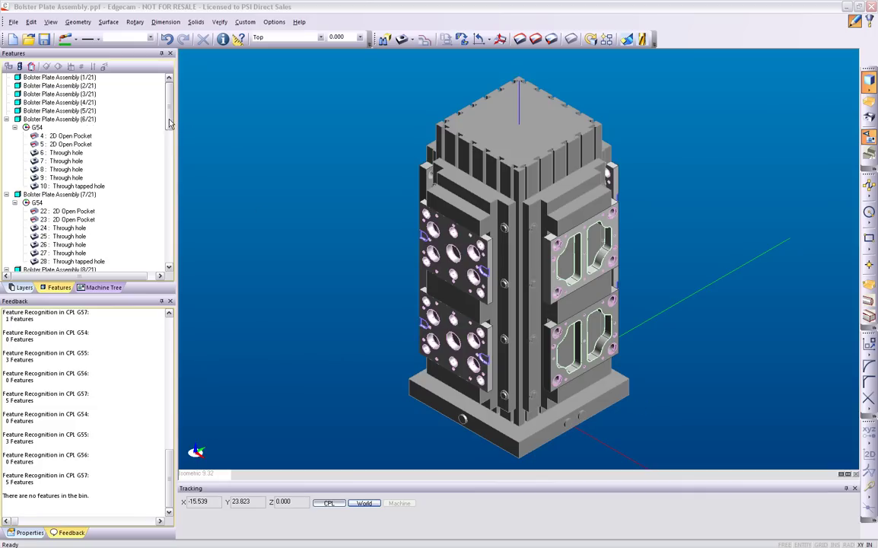
scroll(152, 115, "down", 2)
scroll(160, 135, "down", 5)
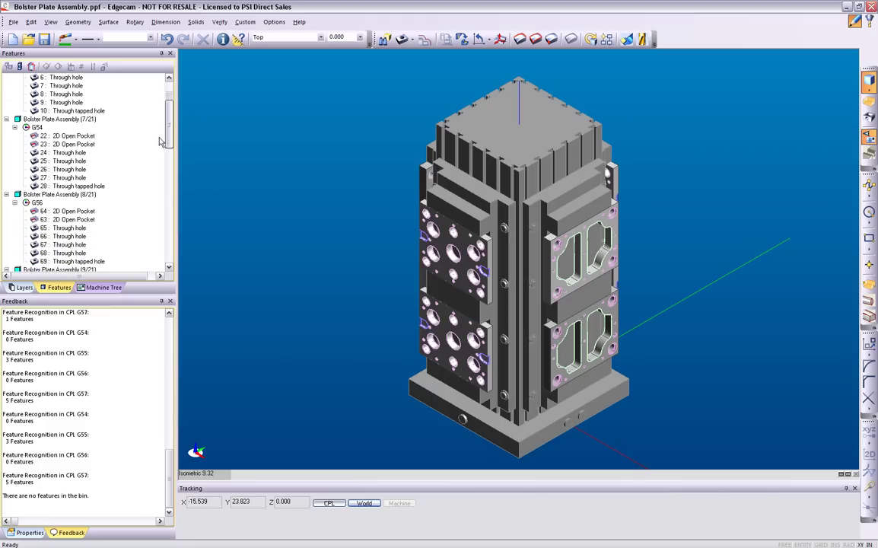
scroll(161, 167, "down", 1)
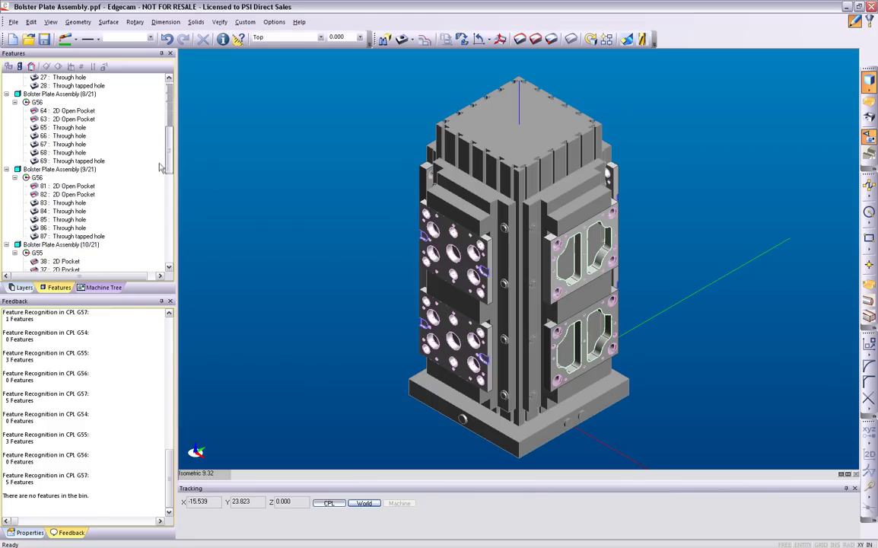
scroll(160, 166, "up", 7)
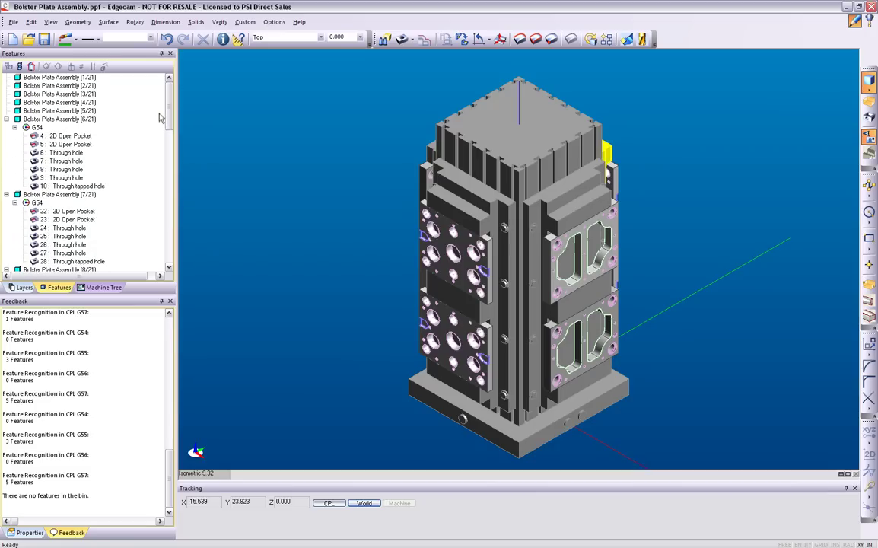
Switch to Manufacture mode with the niigata horizontal inch machine for Sequence 1
right_click(336, 206)
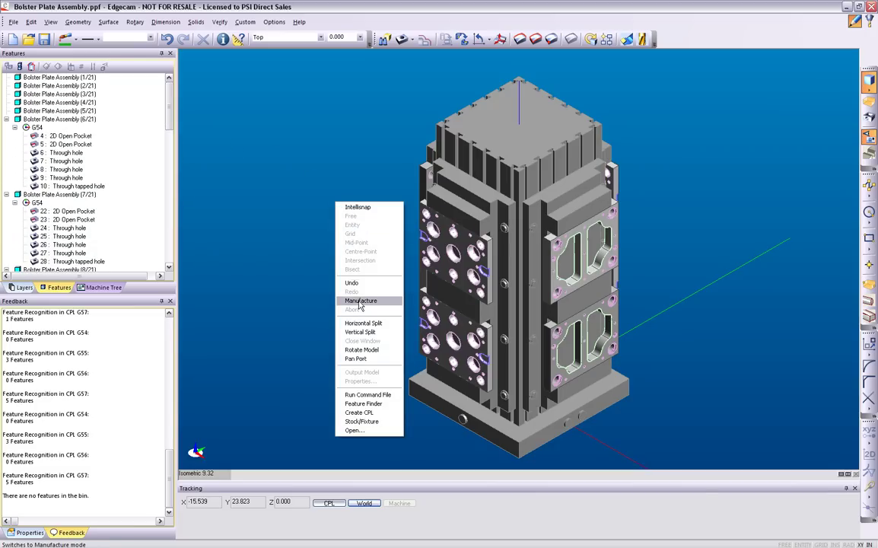
left_click(360, 302)
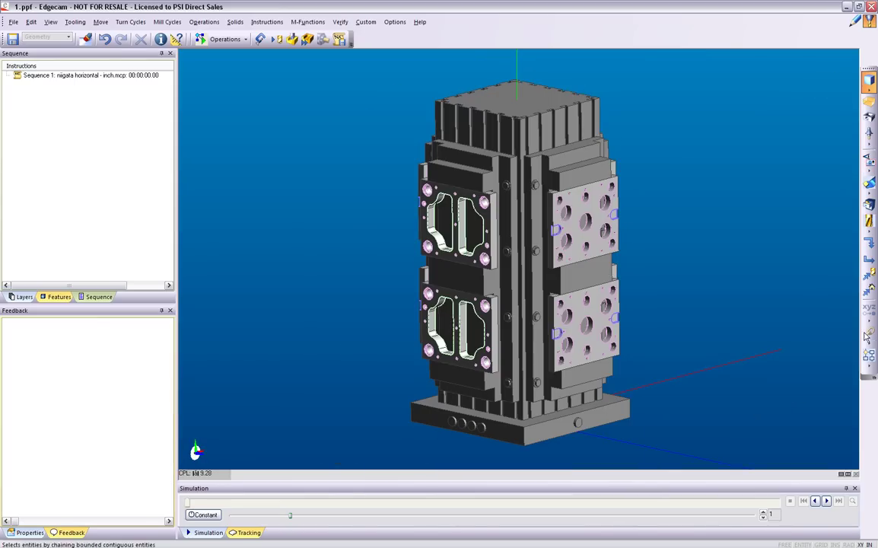
Apply the 2 Axis Mill w/ Index process to generate the machining sequence
left_click(868, 358)
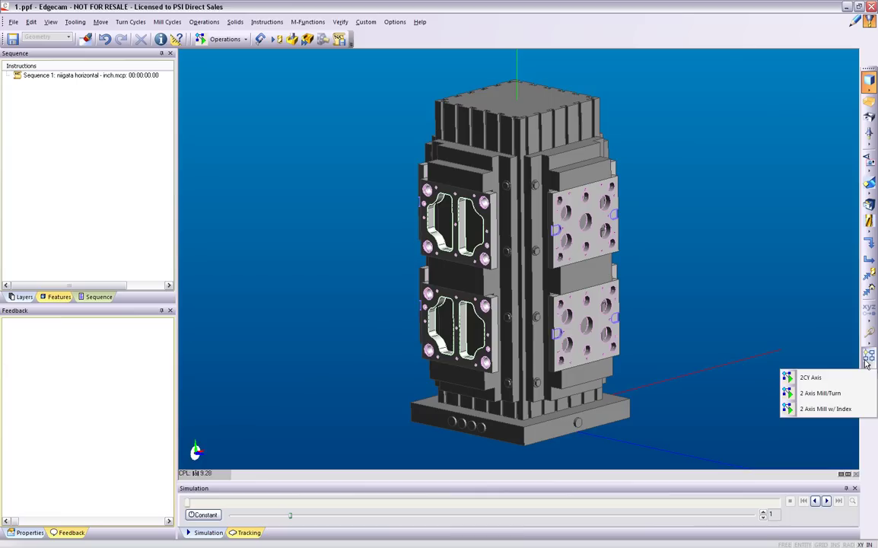
left_click(862, 412)
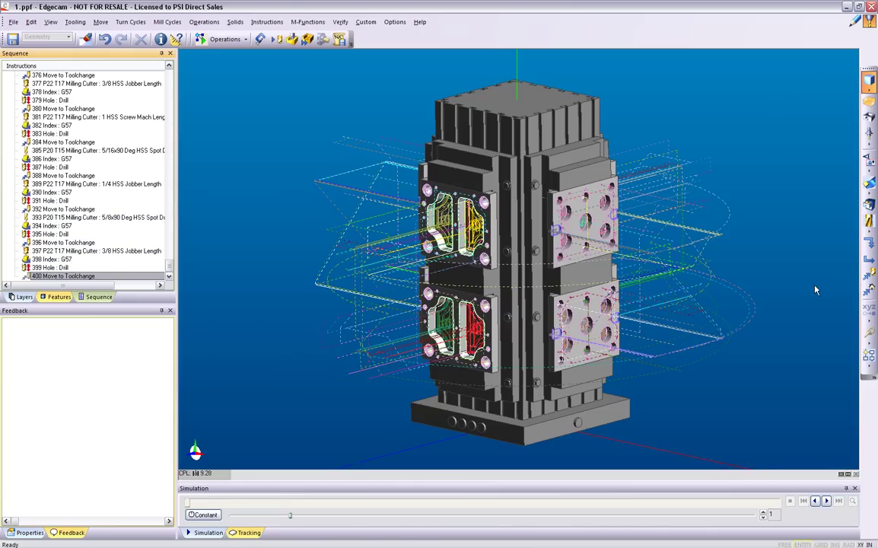
scroll(815, 290, "up", 1)
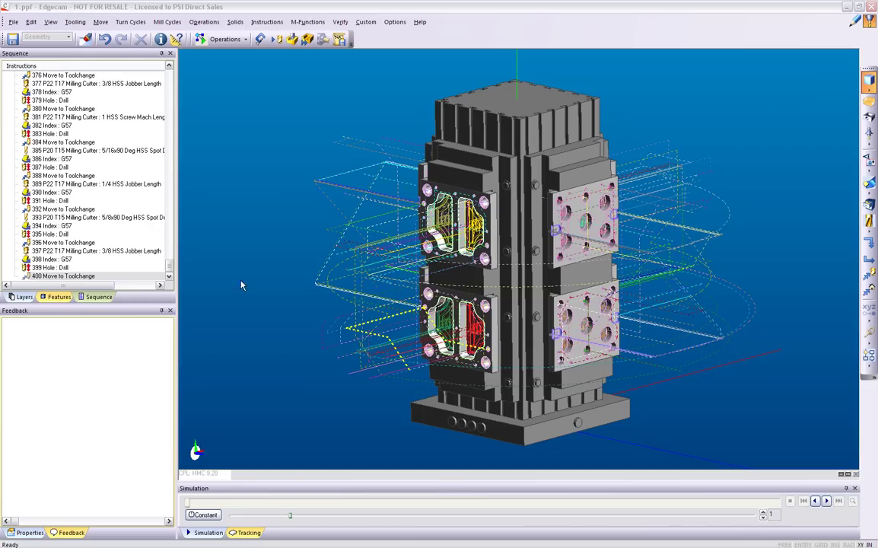
left_click_drag(170, 270, 164, 79)
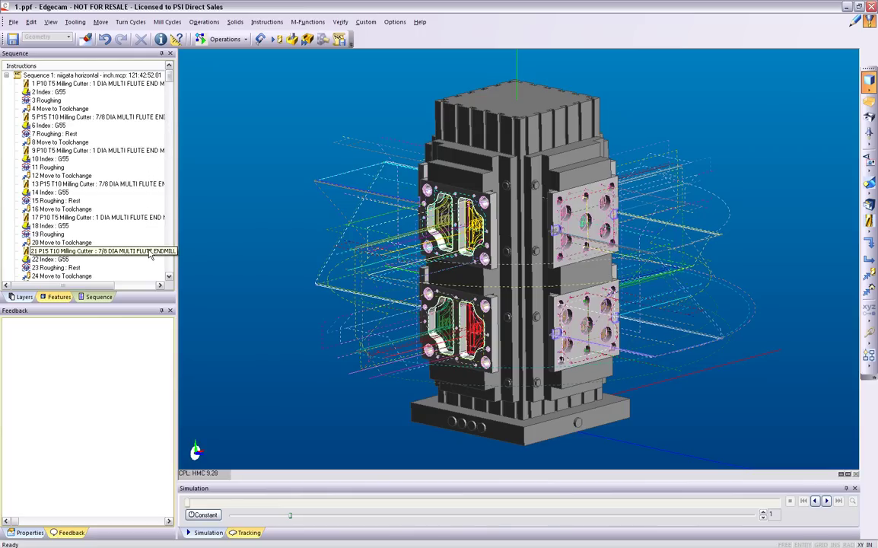
right_click(135, 76)
mouse_move(156, 194)
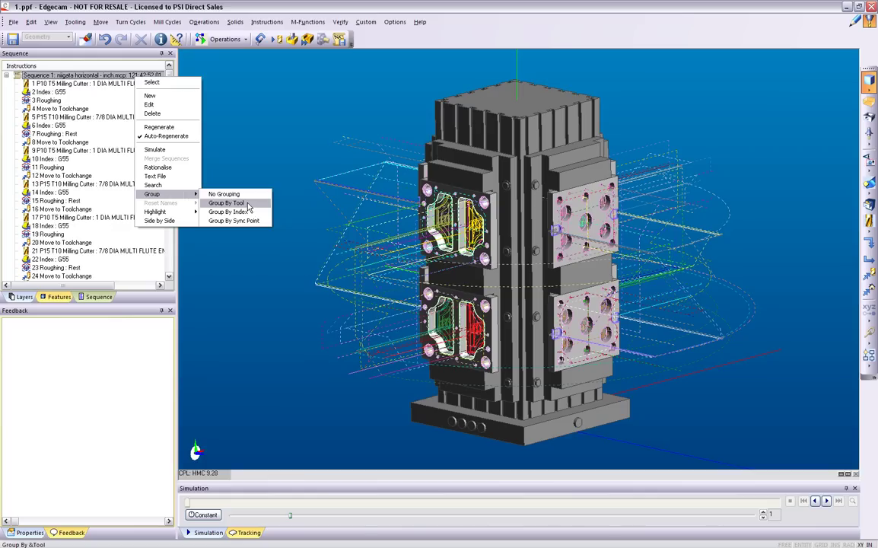
left_click(228, 203)
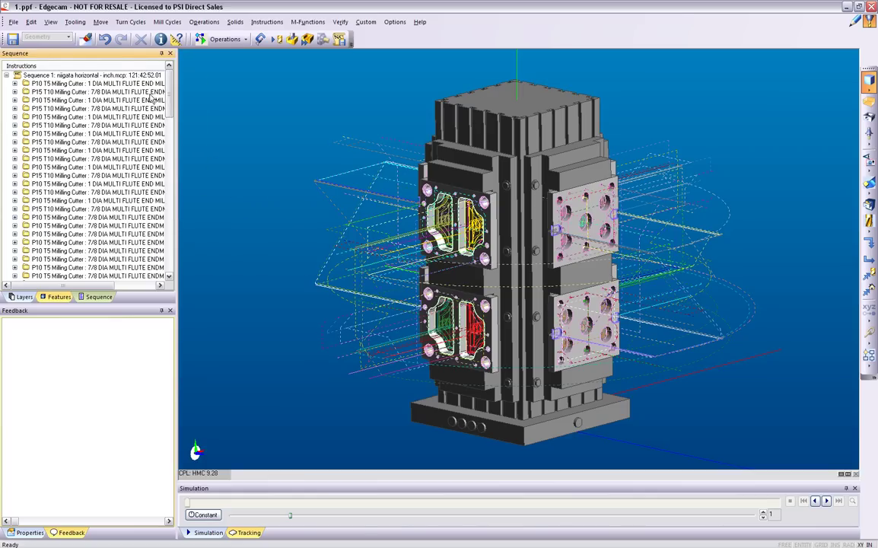
left_click(15, 83)
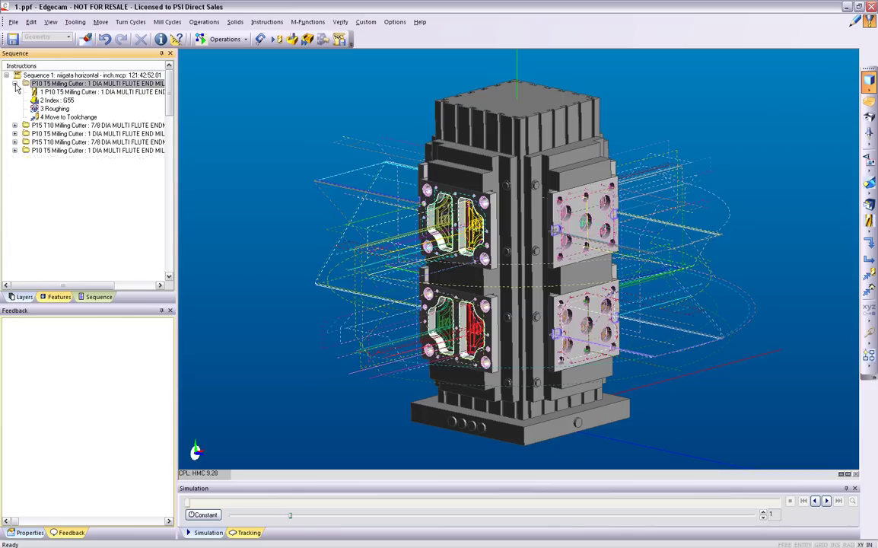
left_click(15, 125)
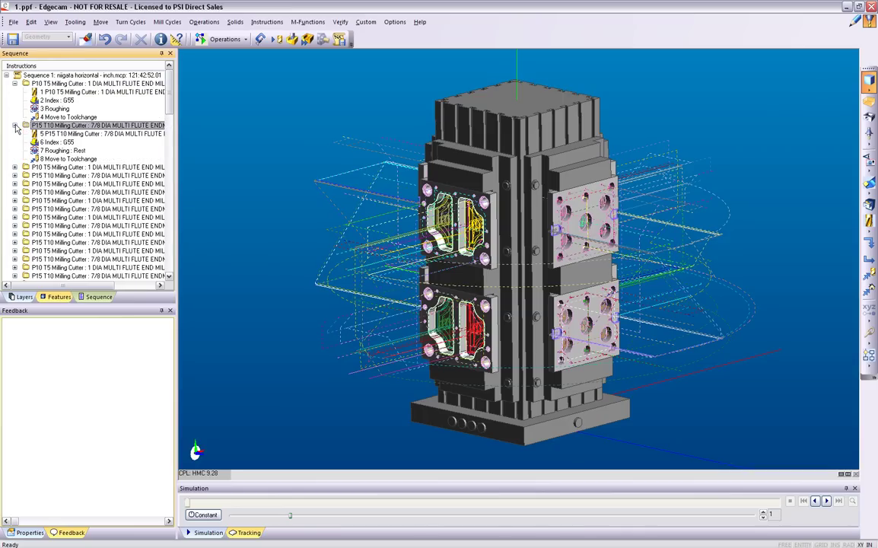
left_click(15, 125)
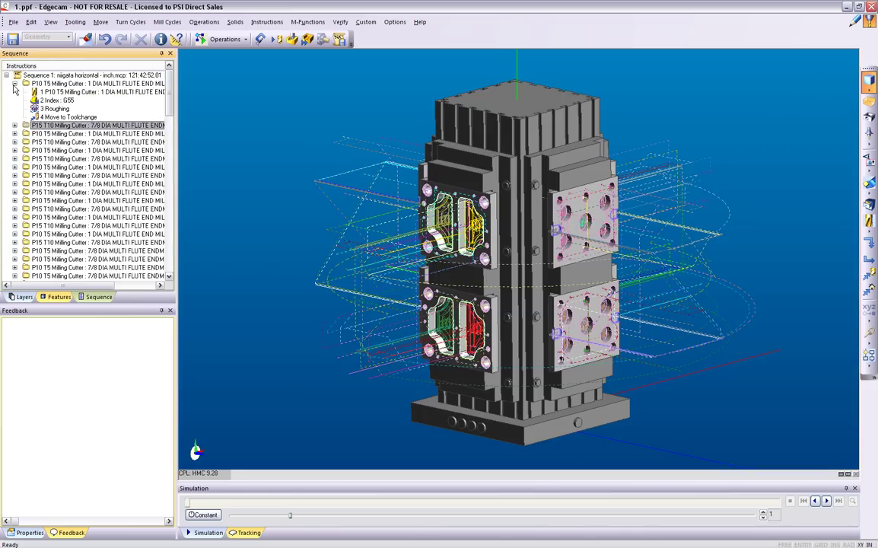
left_click(15, 83)
right_click(41, 76)
mouse_move(57, 191)
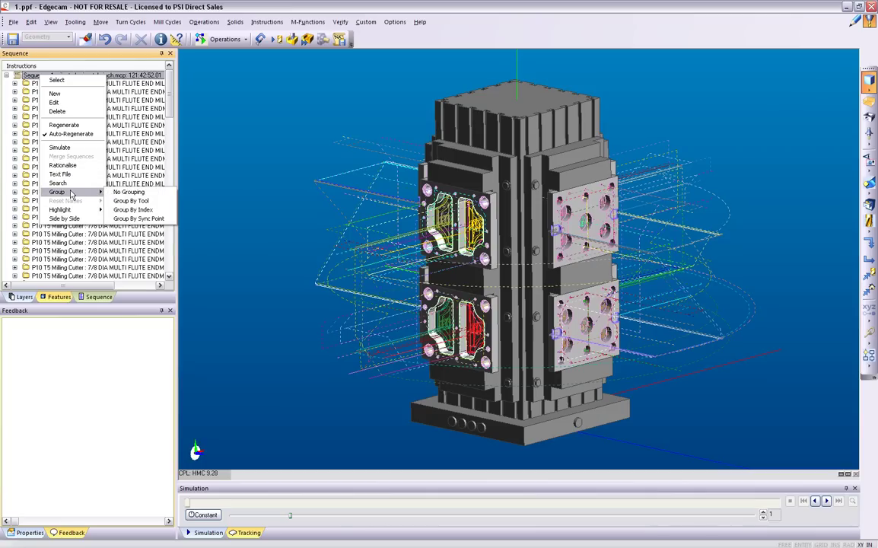
left_click(114, 176)
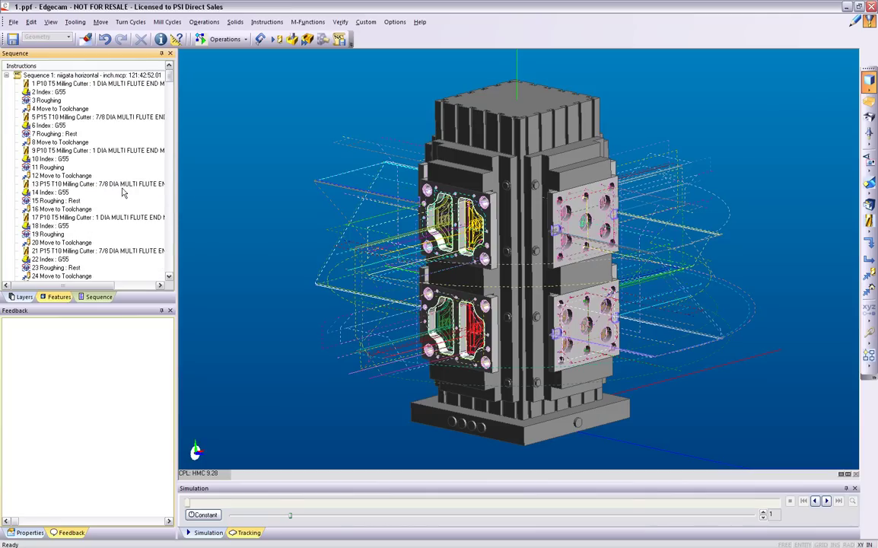
Rationalise Sequence 1 using the By Tool strategy
left_click(117, 76)
right_click(118, 78)
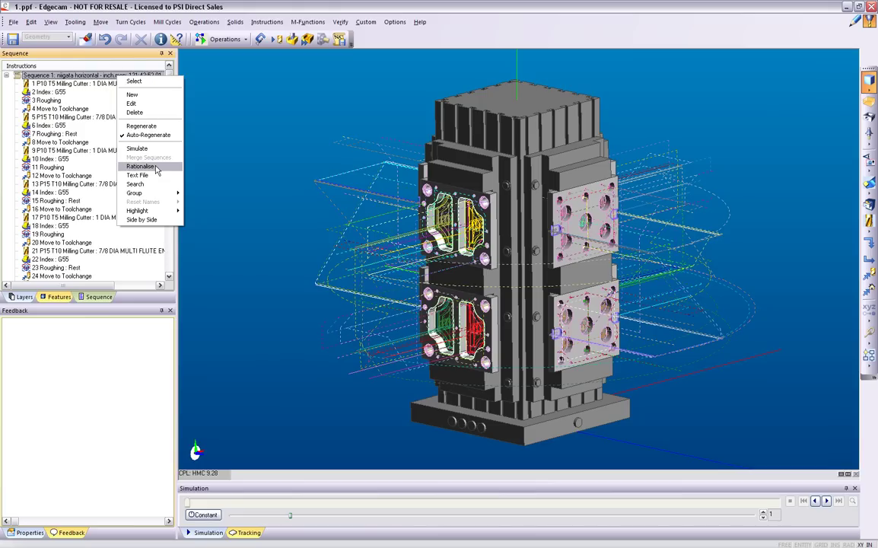
left_click(141, 166)
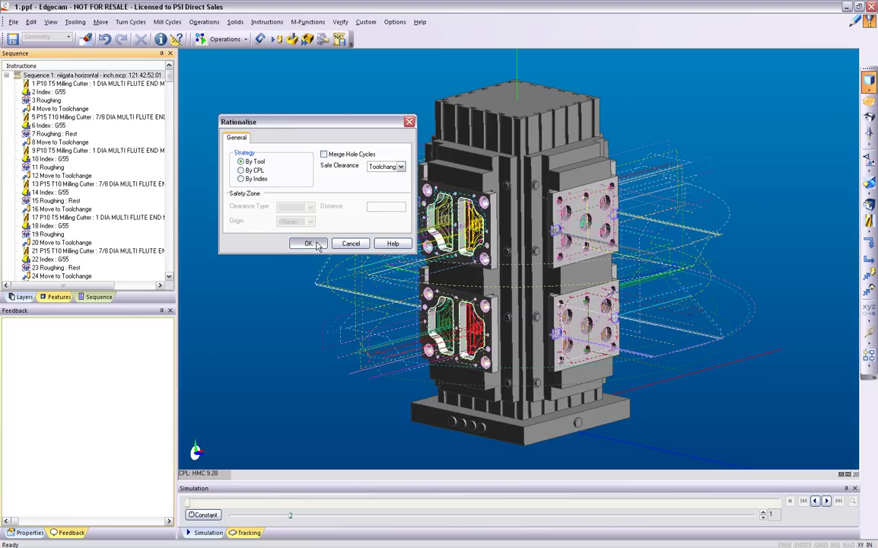
left_click(308, 243)
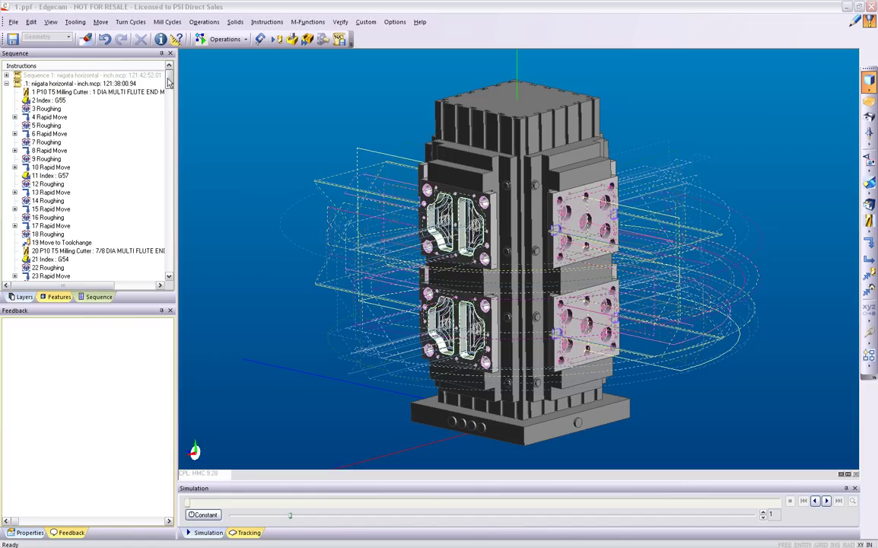
left_click_drag(169, 82, 169, 132)
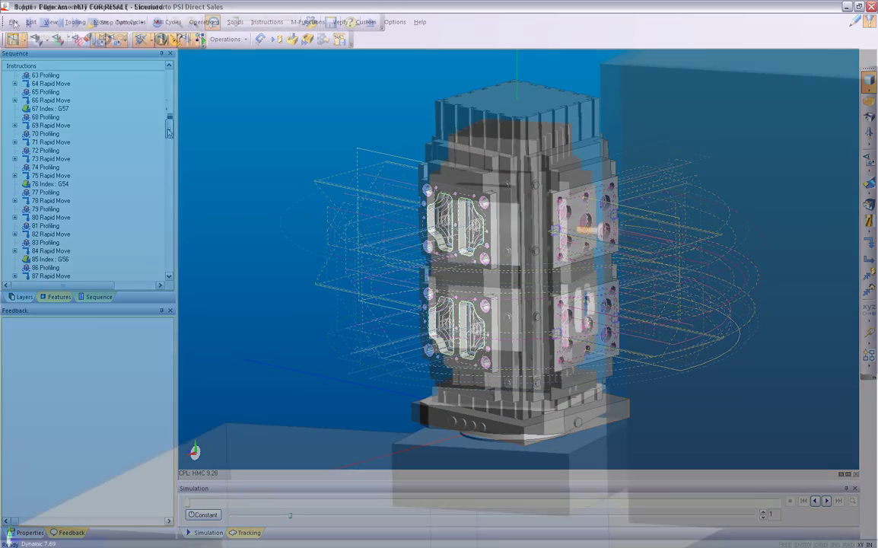